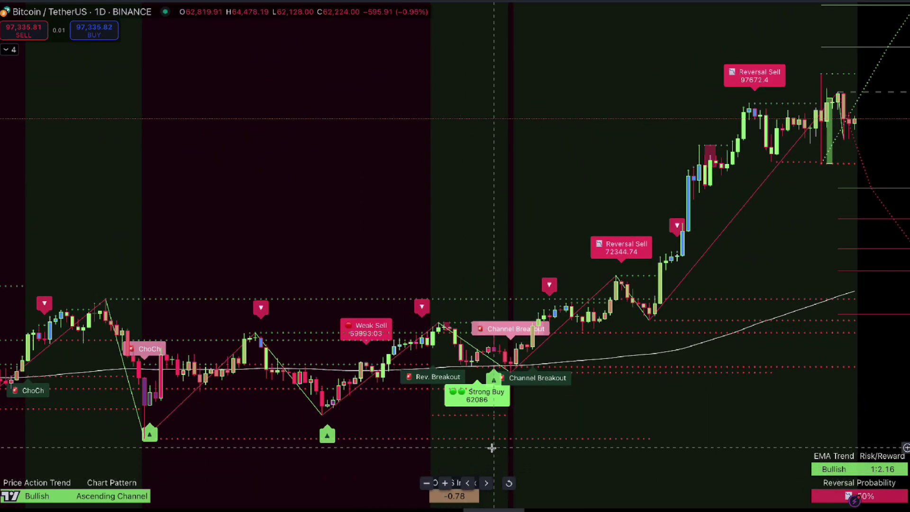
Examine the list of indicators applied to the Bitcoin / TetherUS chart and its earlier signals
click(13, 50)
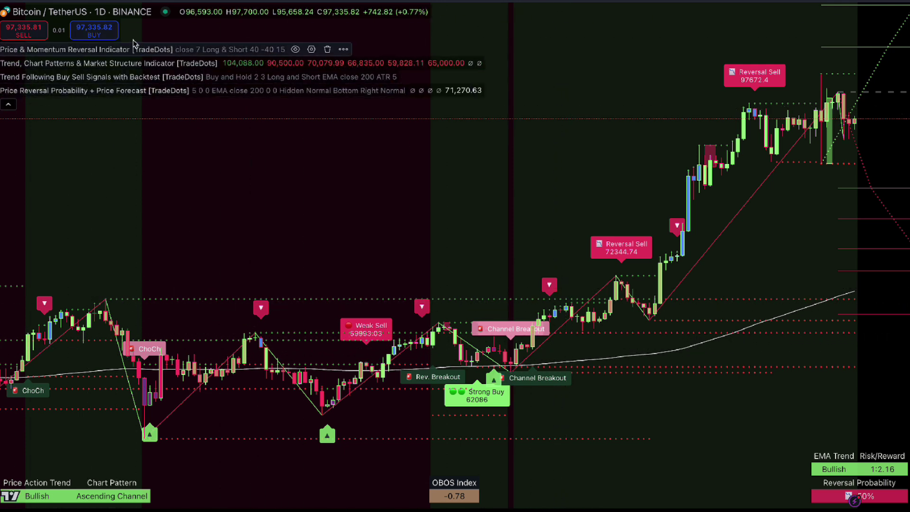
click(8, 103)
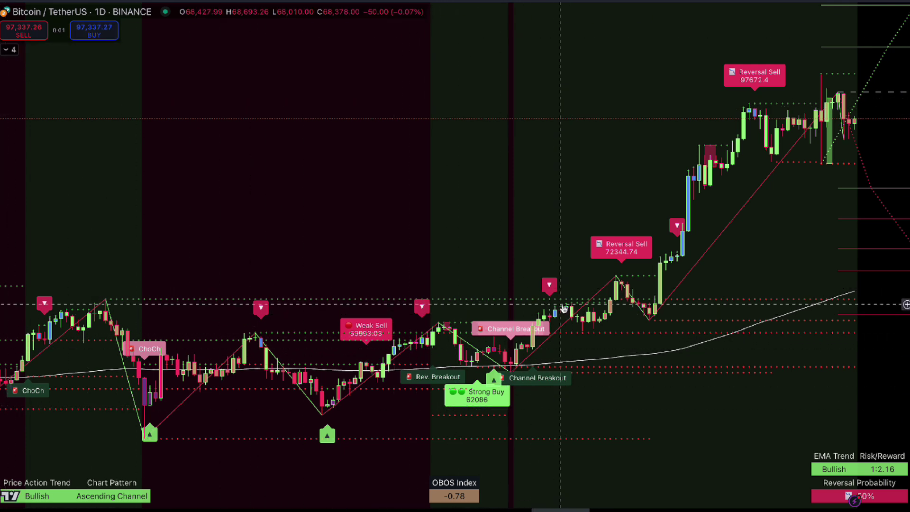
drag(407, 375, 498, 375)
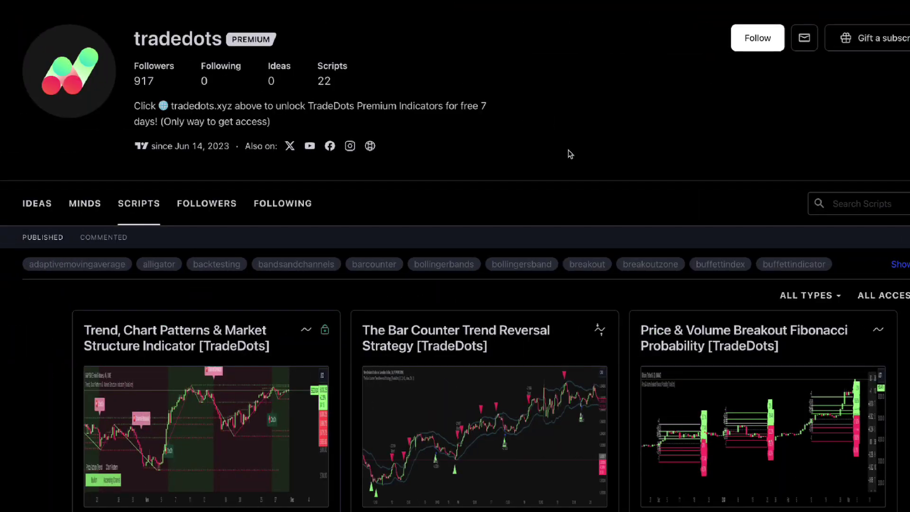
Filter the published tradedots scripts to the invite-only ones and look through them
scroll(570, 154, down, 6)
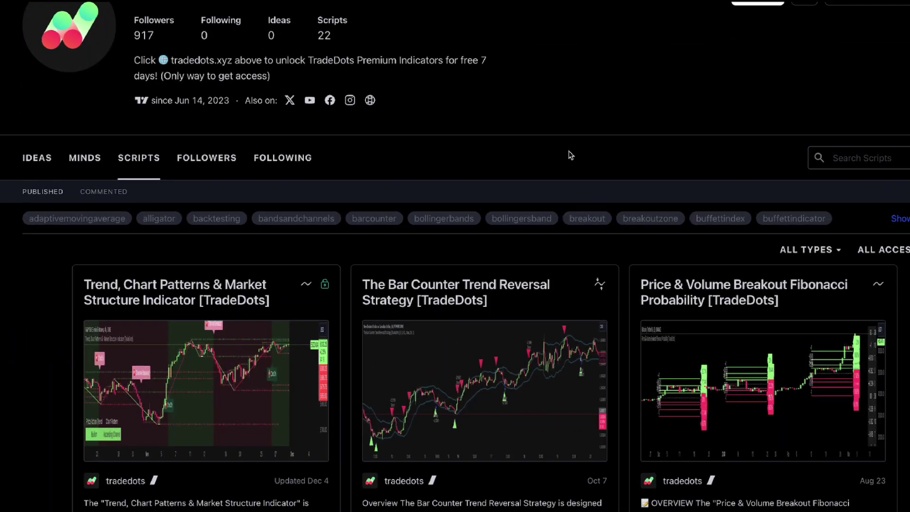
scroll(783, 149, up, 2)
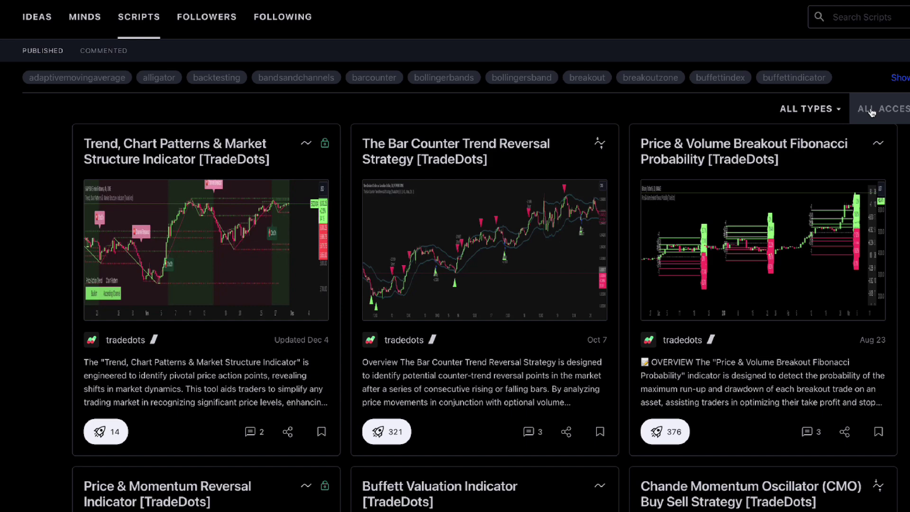
click(877, 106)
click(839, 189)
scroll(697, 208, down, 2)
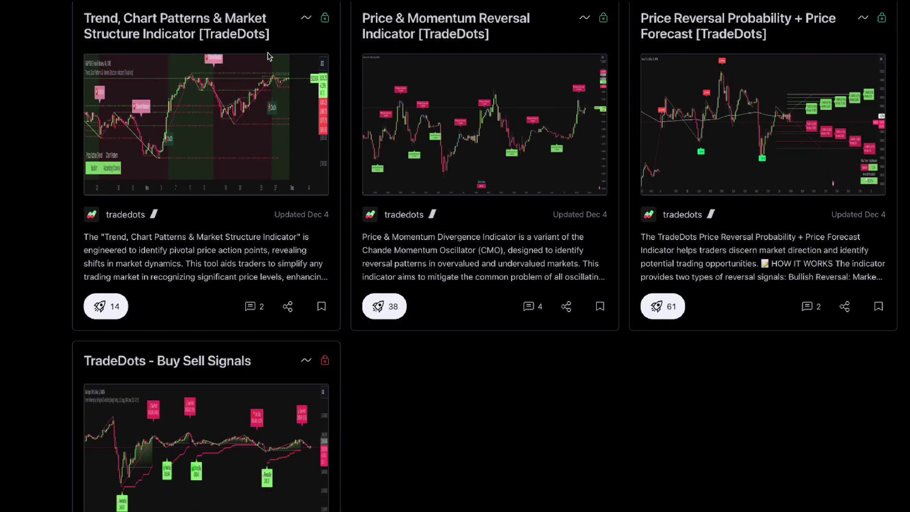
scroll(245, 329, down, 2)
scroll(237, 278, up, 4)
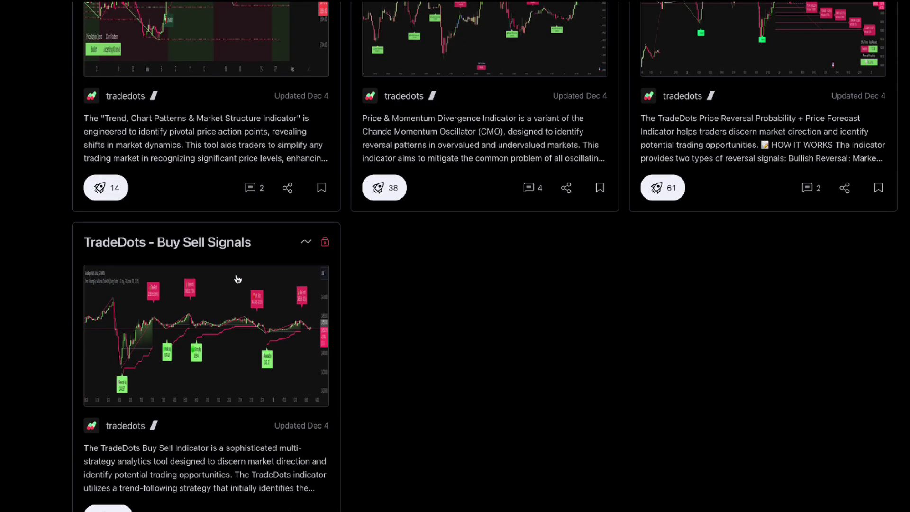
Open the Trend, Chart Patterns & Market Structure Indicator page and read its description of market structure shifts
click(233, 330)
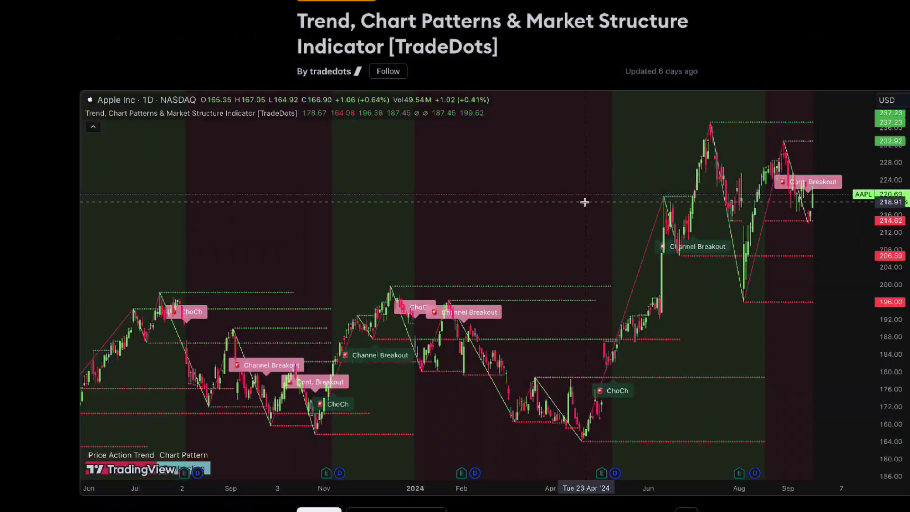
scroll(632, 322, down, 4)
scroll(632, 323, down, 20)
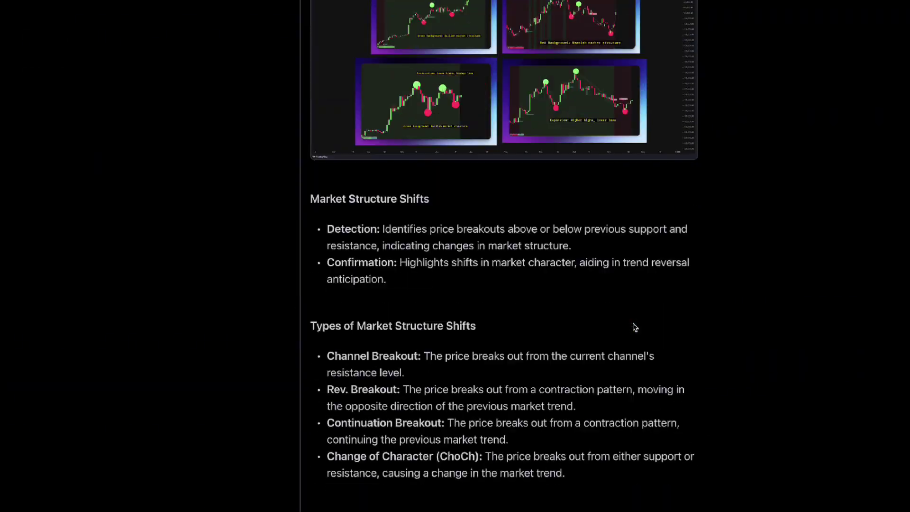
scroll(633, 322, down, 3)
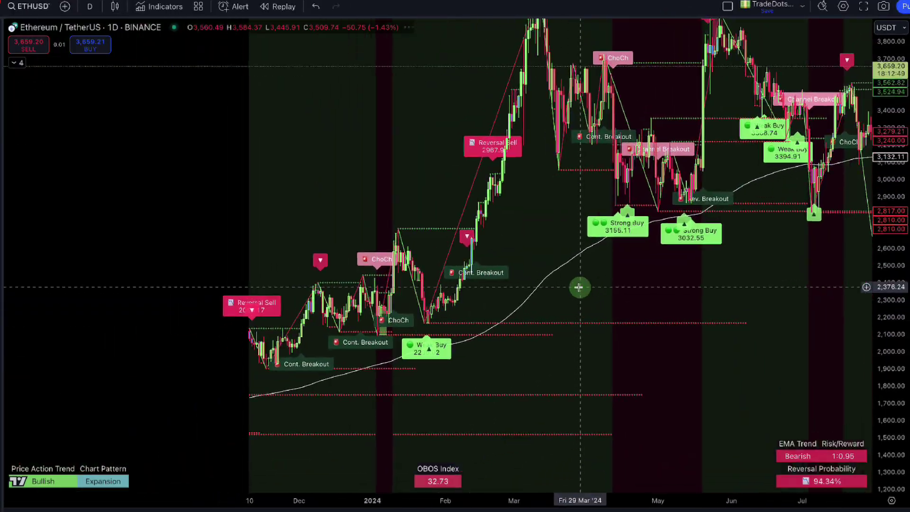
drag(579, 289, 577, 379)
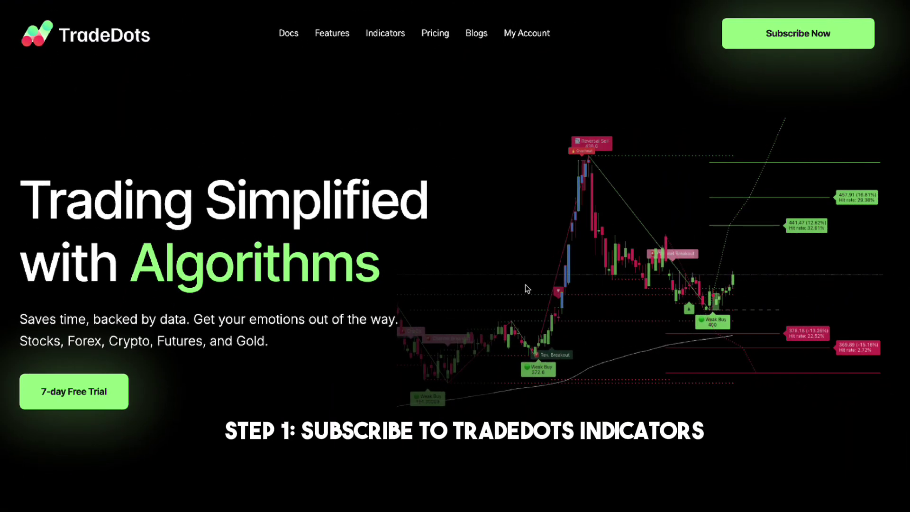
Open the TradeDots subscription plans and choose the monthly plan's 7-day free trial
click(804, 33)
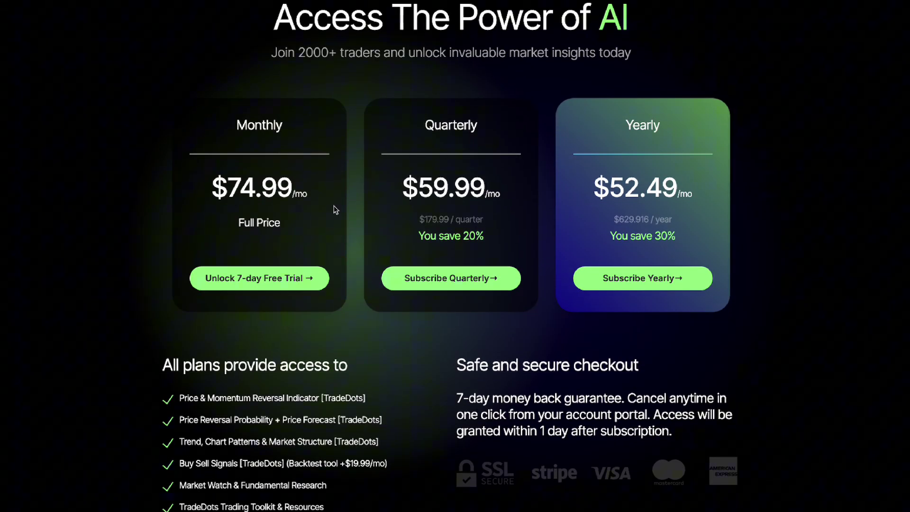
click(279, 283)
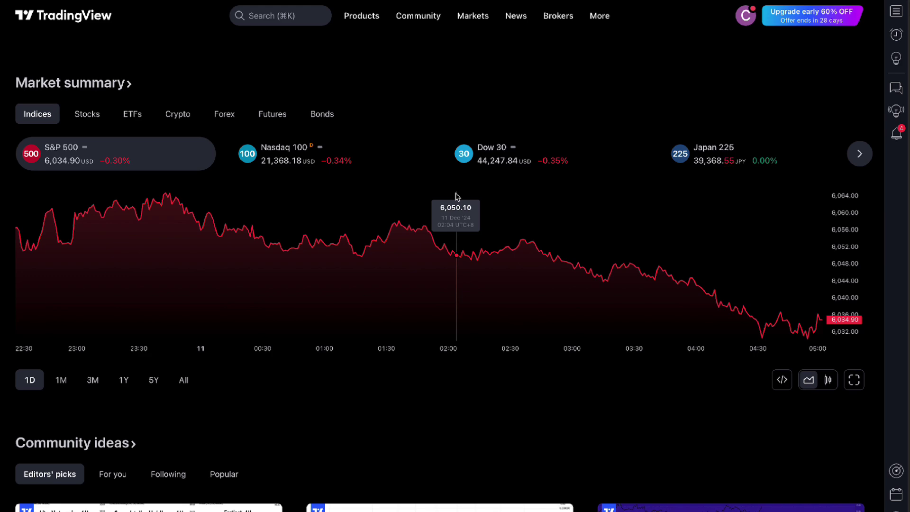
Go to tradingview.com and open Supercharts
key(super+l)
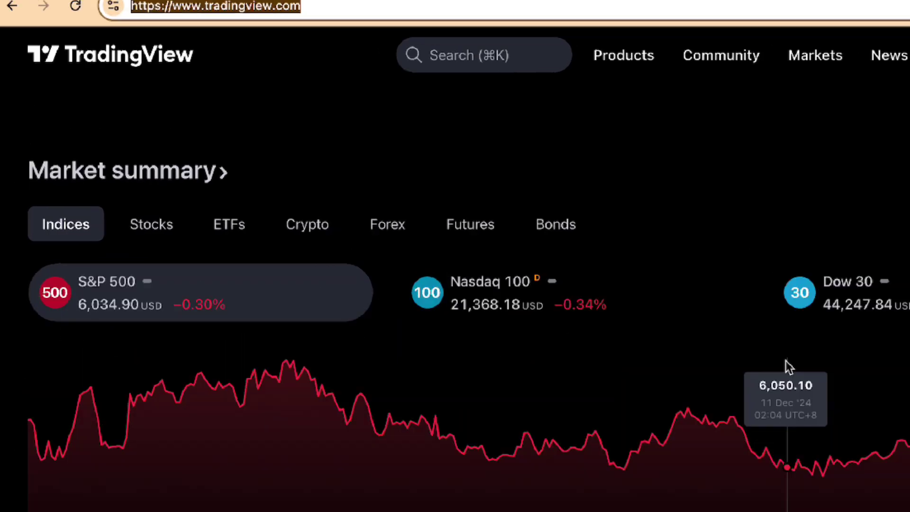
text(tradingview)
text(.com)
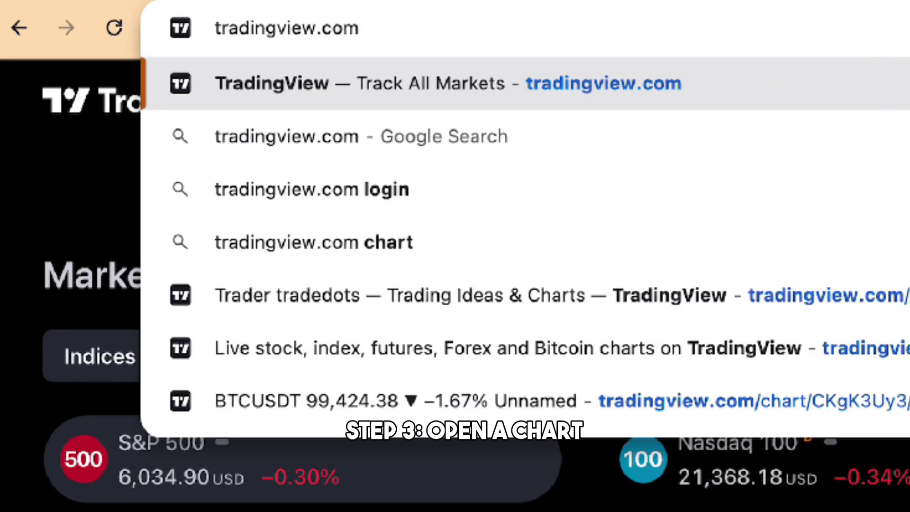
key(Return)
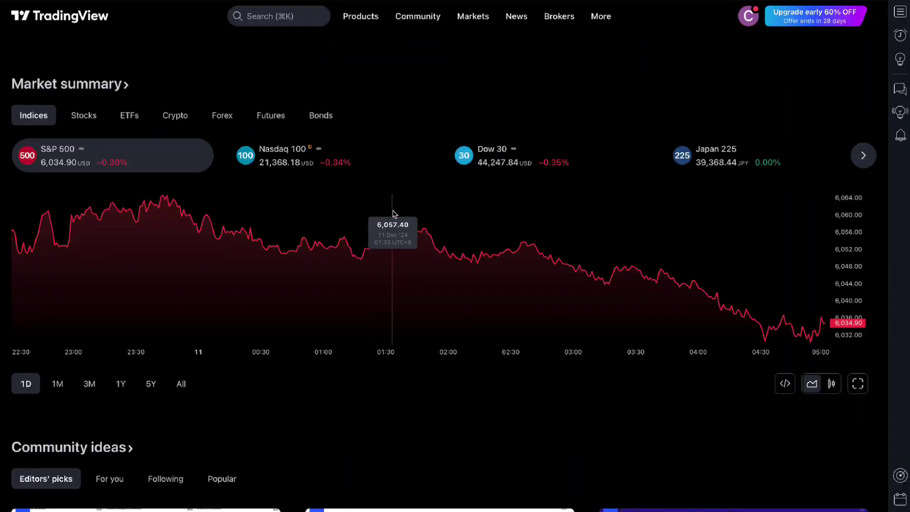
mouse_move(370, 10)
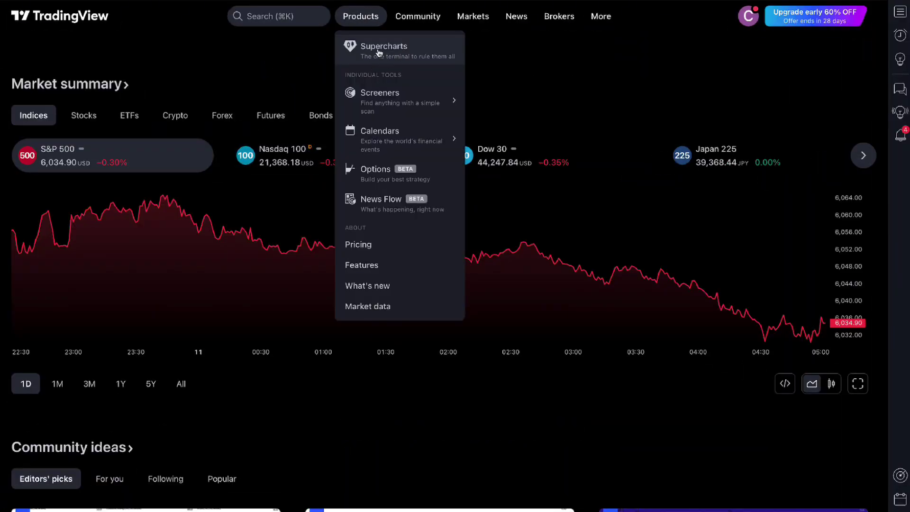
click(379, 51)
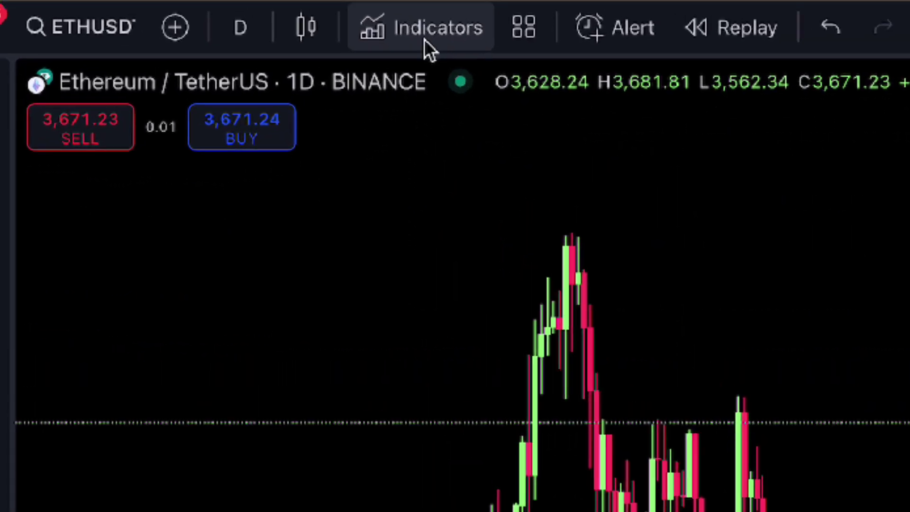
Mark the invite-only Trend, Chart Patterns & Market Structure Indicator as a favorite and add it to the Ethereum chart
click(442, 34)
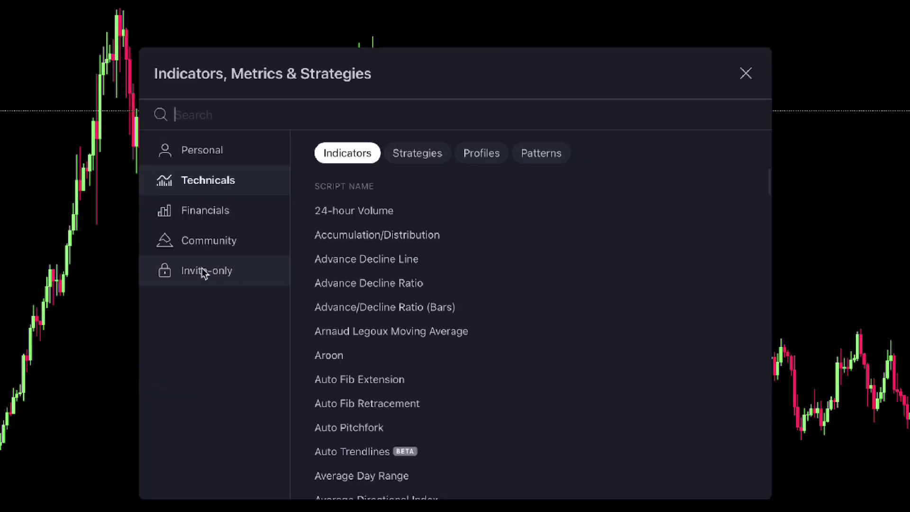
click(199, 272)
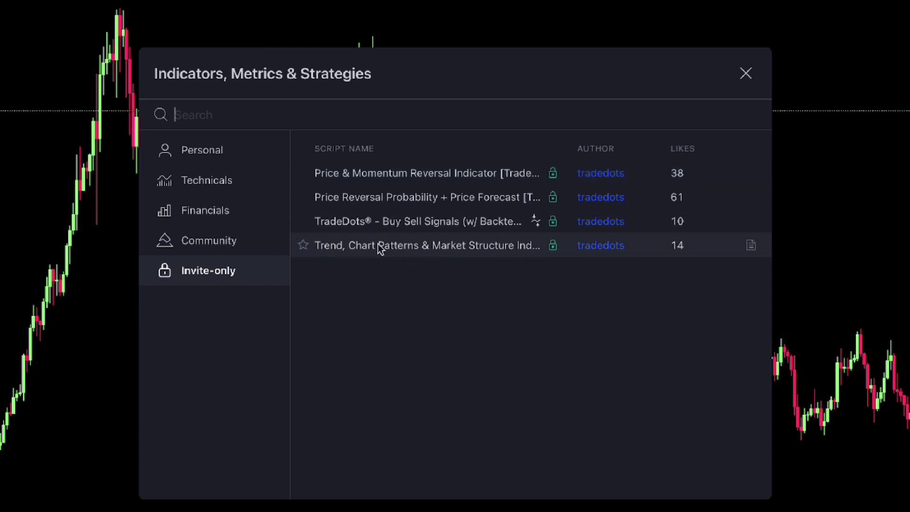
click(303, 245)
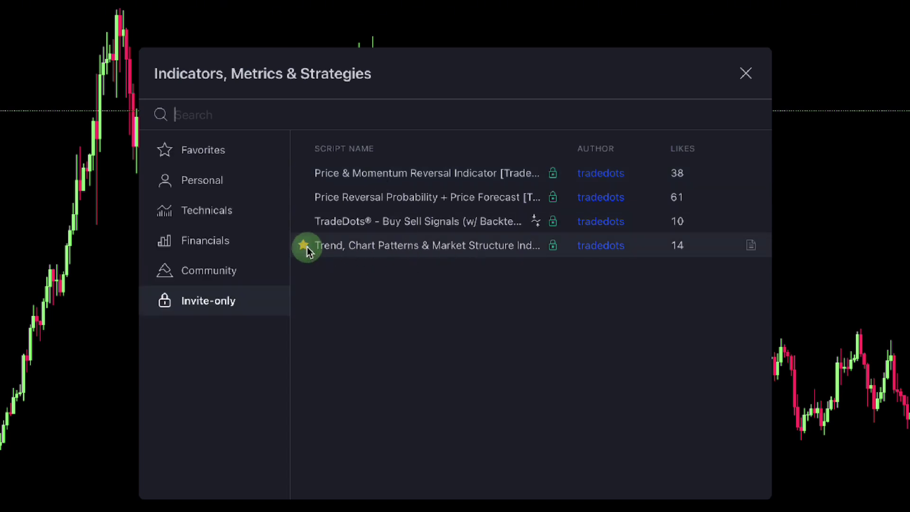
click(496, 246)
click(746, 73)
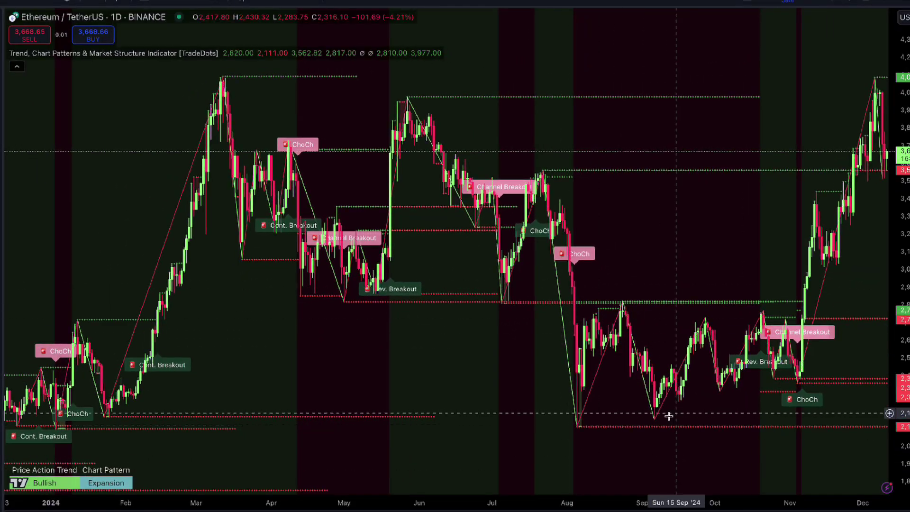
Add the invite-only Price & Momentum Reversal Indicator to the chart and mark it as a favorite
drag(787, 373, 587, 376)
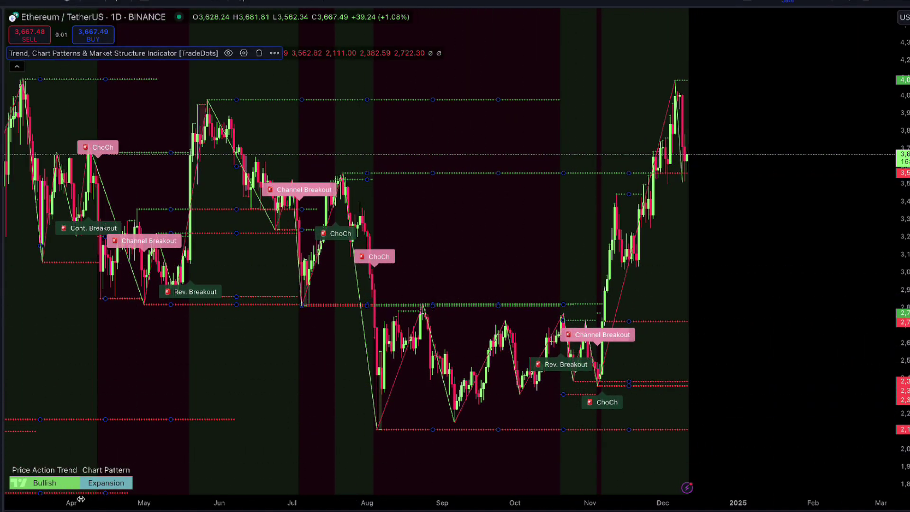
drag(223, 329, 585, 321)
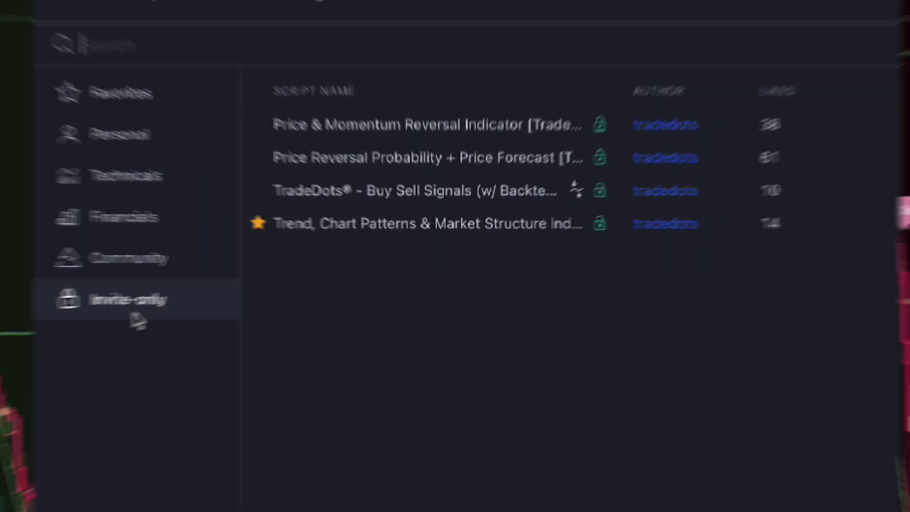
click(445, 161)
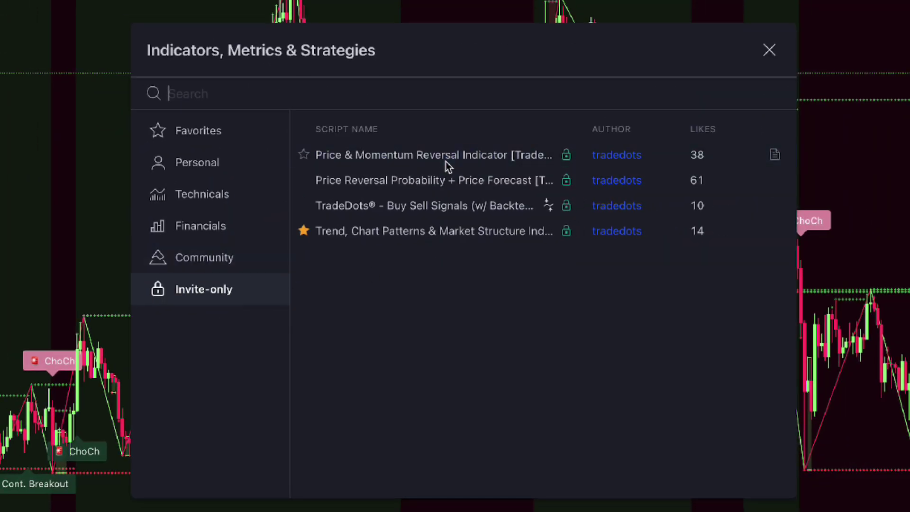
click(305, 157)
click(769, 50)
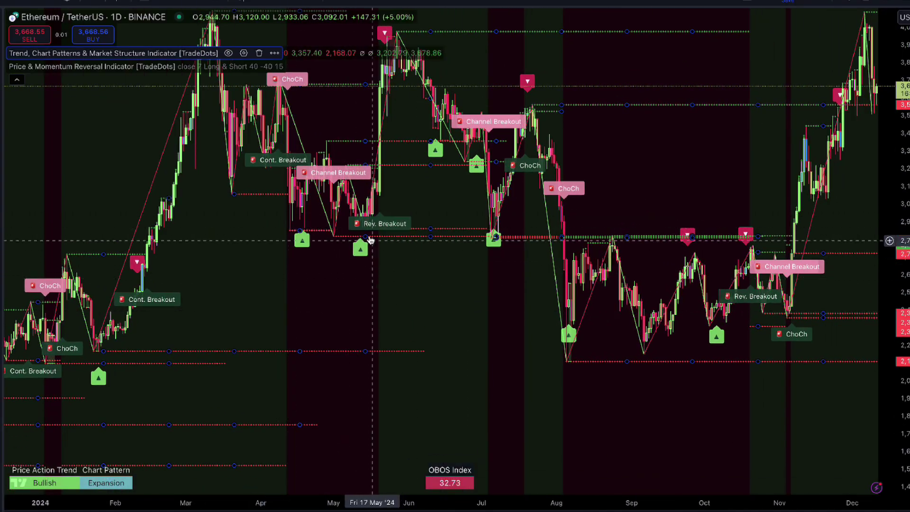
Add the invite-only Price Reversal Probability + Price Forecast indicator to the chart and mark it as a favorite
drag(349, 272, 323, 330)
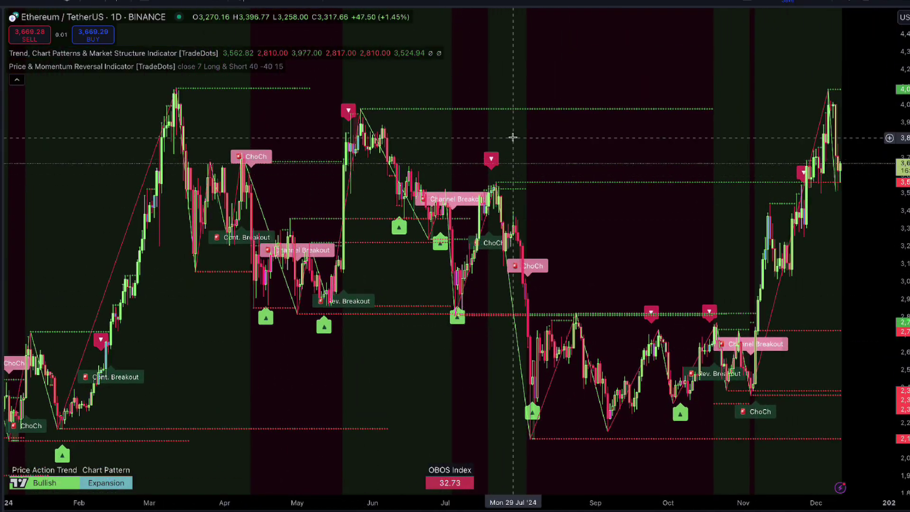
drag(515, 400, 553, 422)
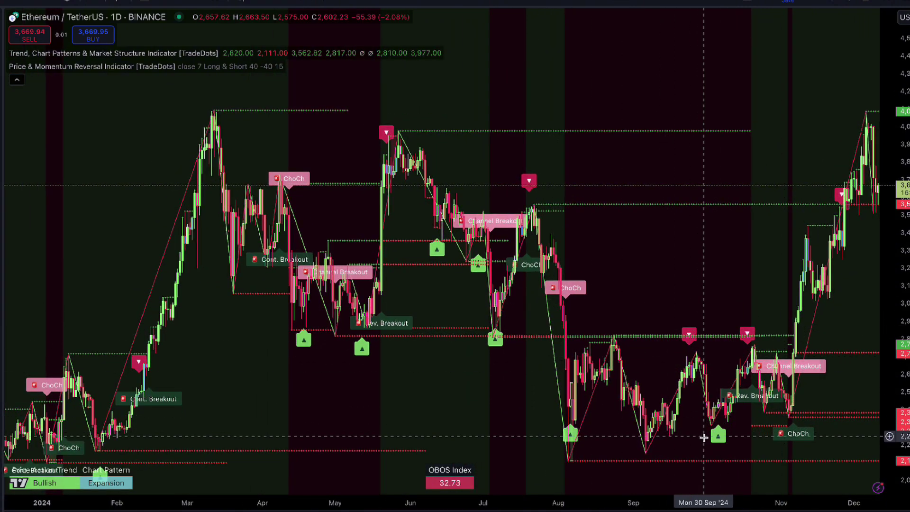
drag(810, 416, 732, 428)
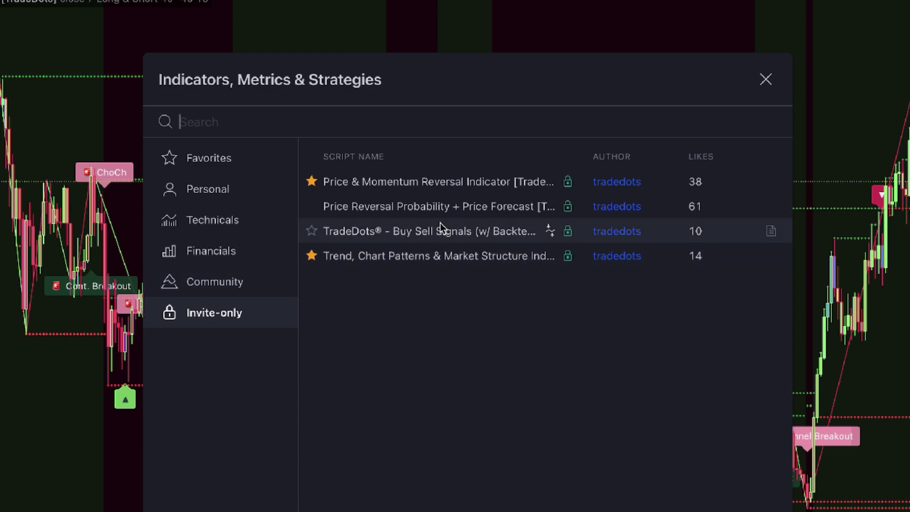
click(450, 208)
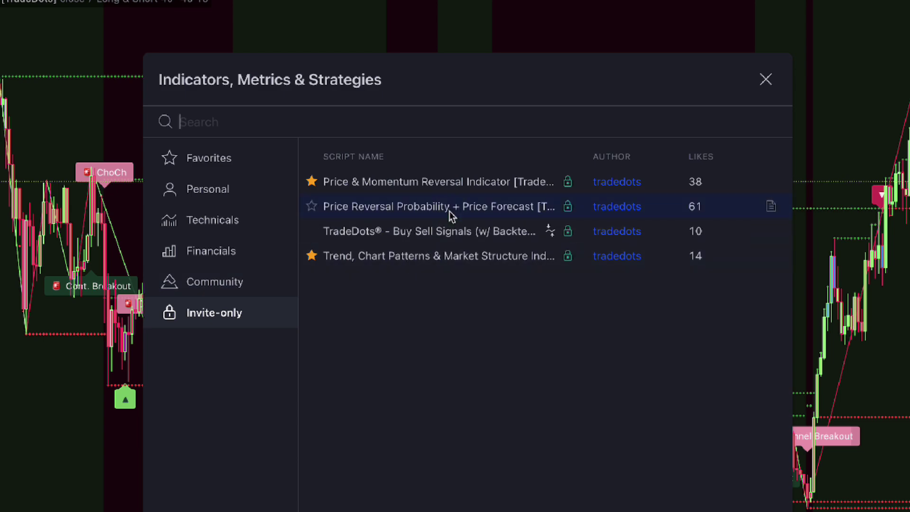
click(313, 206)
click(766, 80)
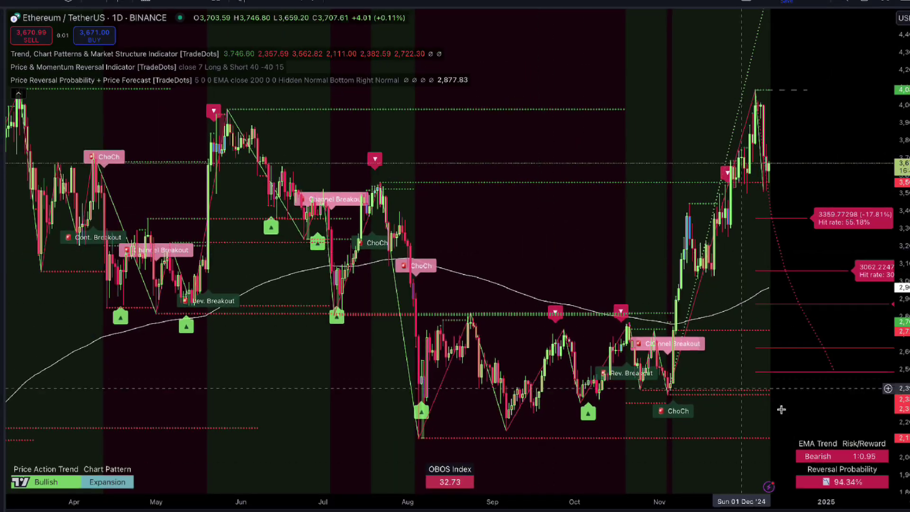
Add the invite-only TradeDots Buy Sell Signals script with backtest to the chart and mark it as a favorite
drag(769, 277, 483, 289)
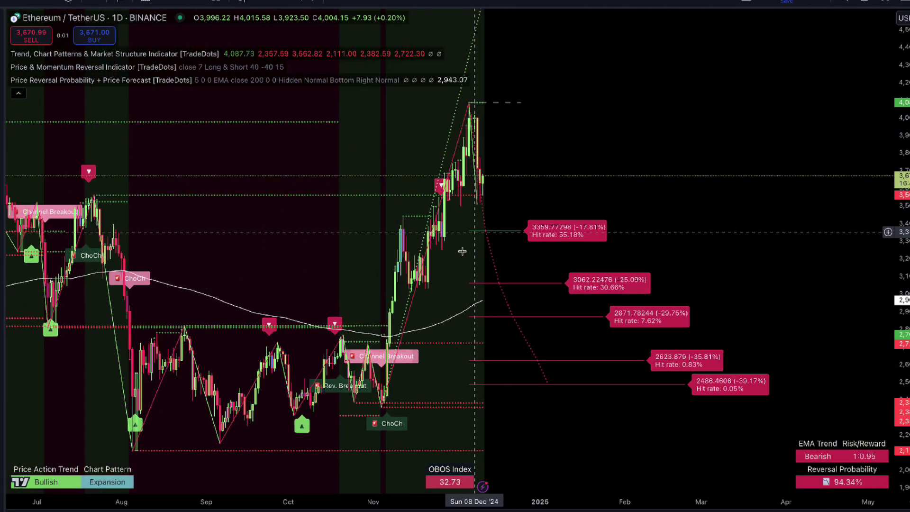
drag(597, 417, 639, 428)
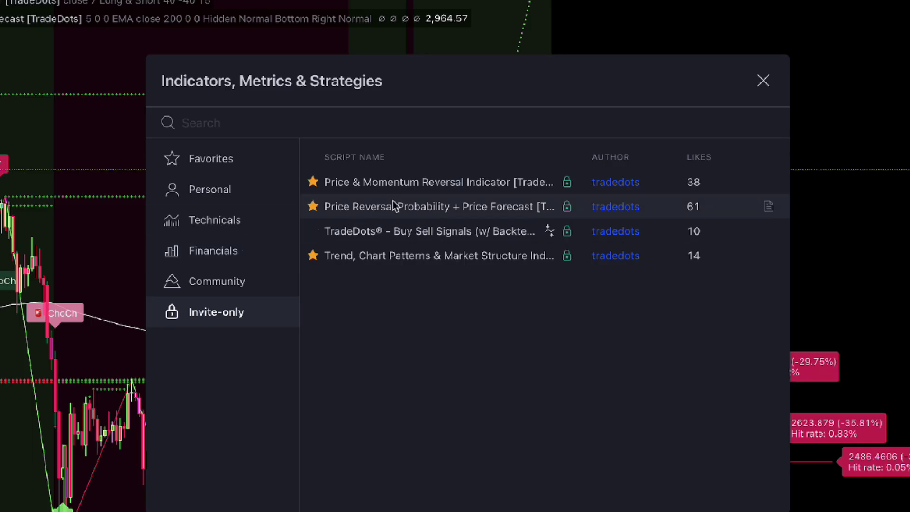
click(393, 229)
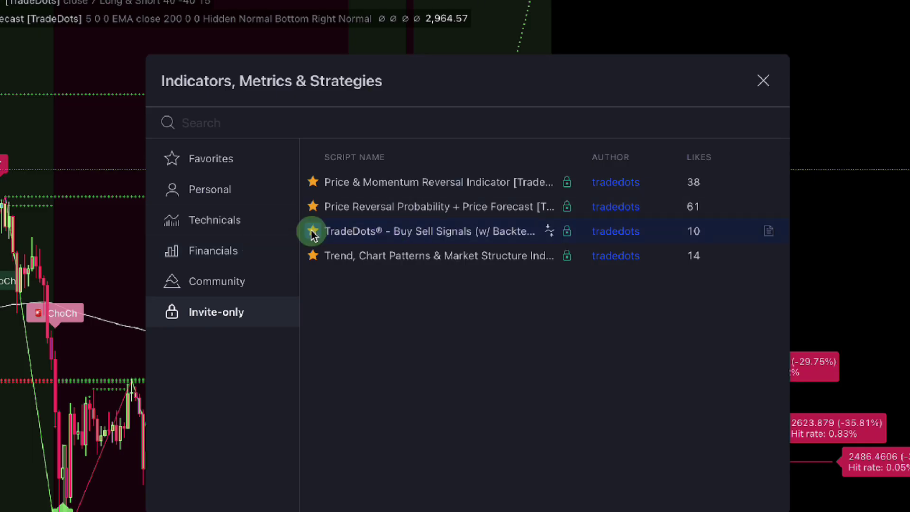
click(774, 89)
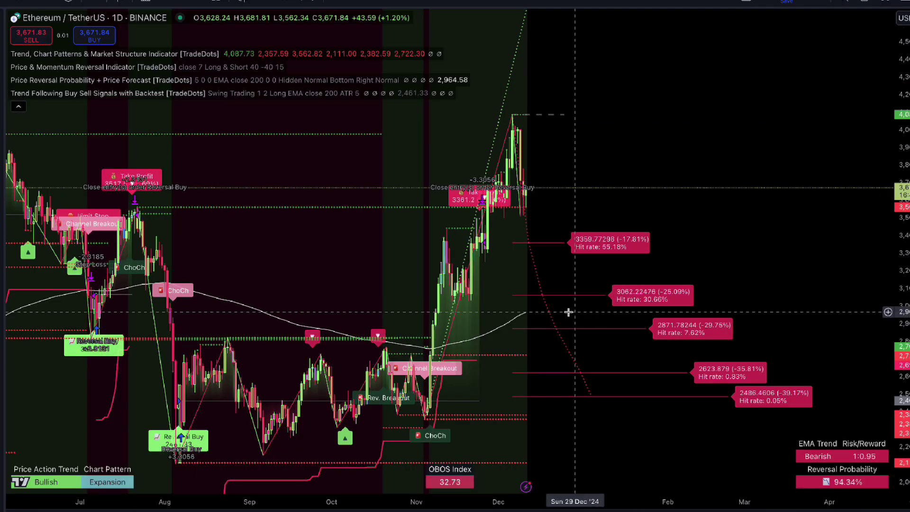
Examine the buy, sell and breakout signals across the earlier Ethereum daily price history, going back to 2023
drag(331, 391, 503, 401)
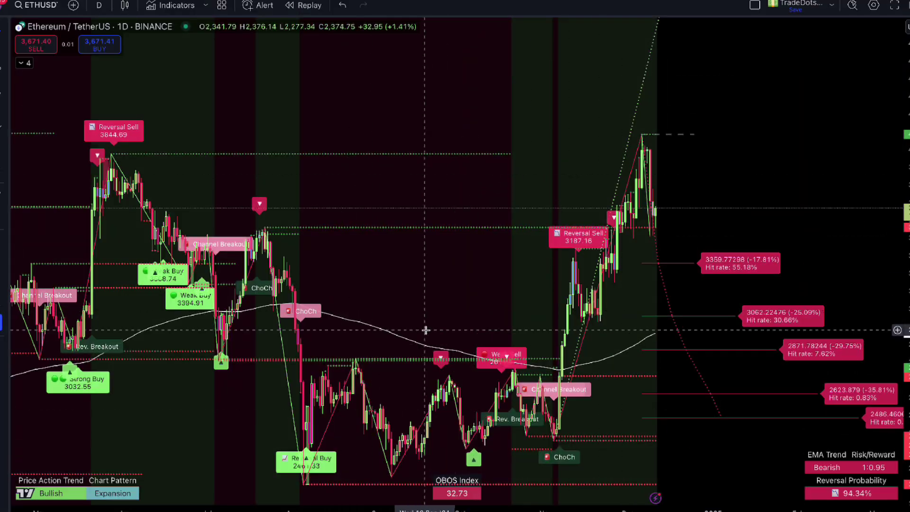
drag(425, 330, 545, 272)
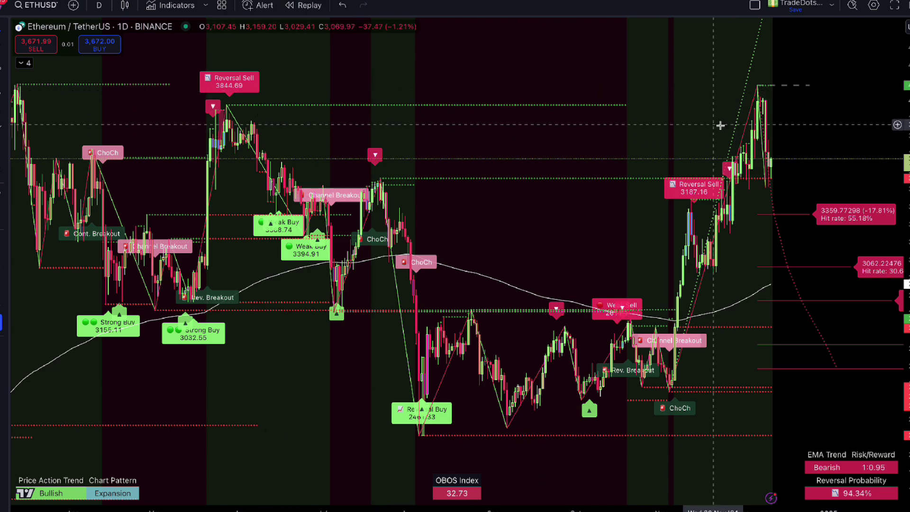
drag(565, 105, 665, 88)
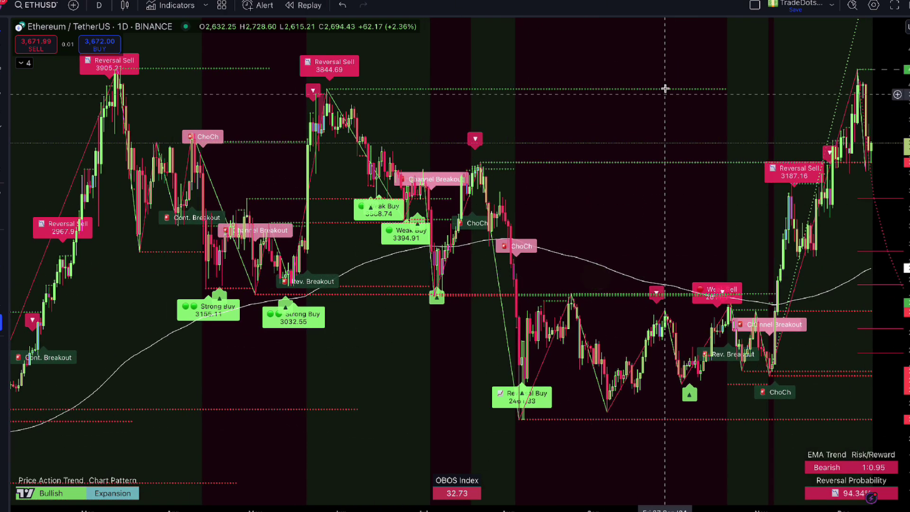
drag(205, 373, 732, 364)
drag(523, 364, 744, 158)
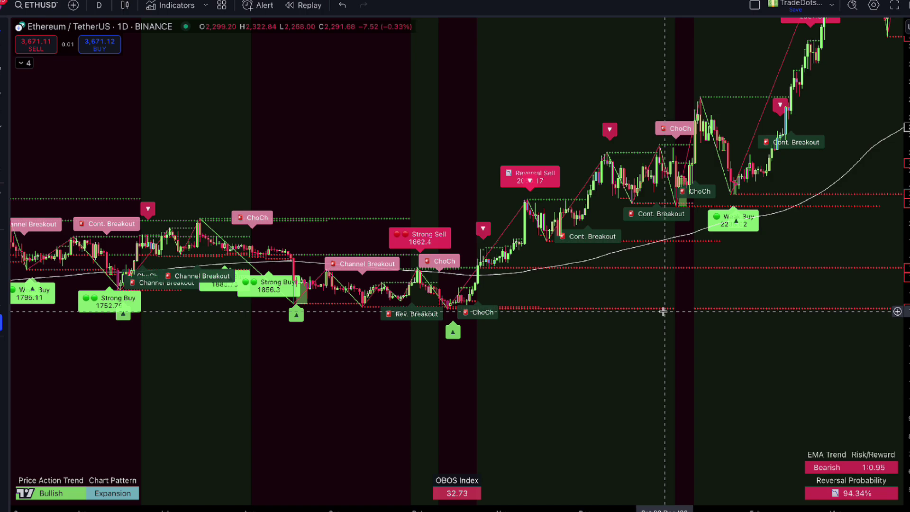
drag(663, 312, 417, 442)
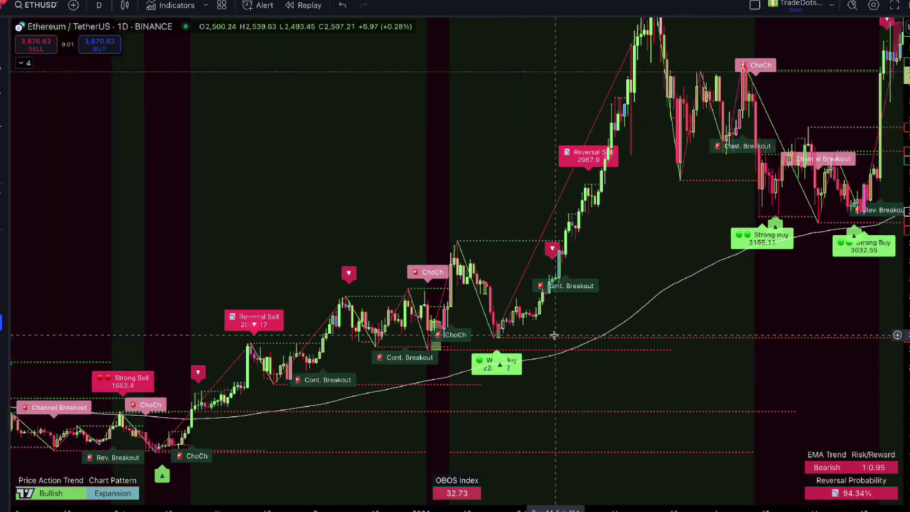
Inspect the 2024 reversal, Strong Buy, Weak Buy and ChoCh labels against the individual candles at close range
scroll(554, 336, up, 5)
drag(516, 268, 434, 380)
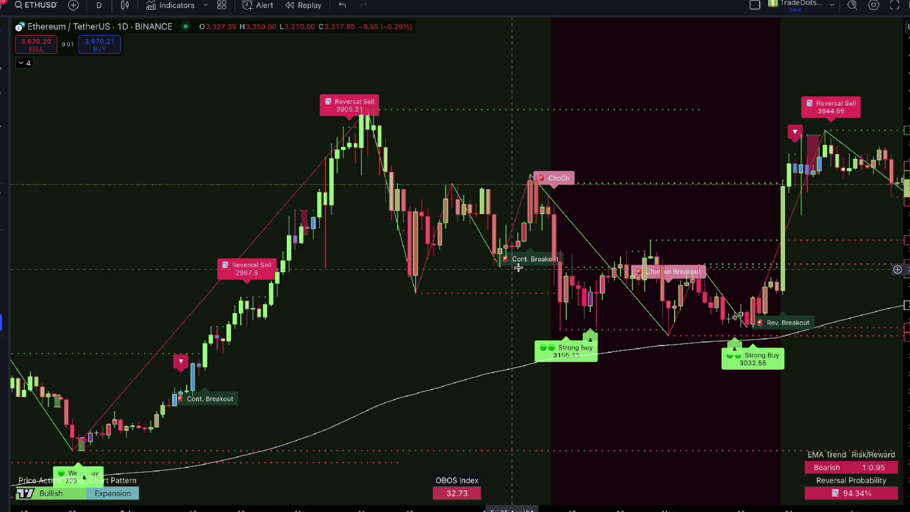
drag(709, 232, 309, 259)
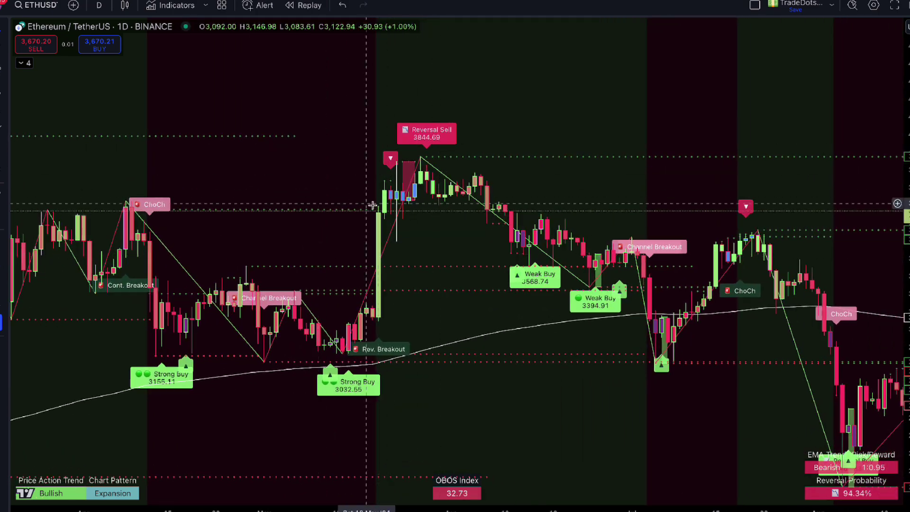
drag(685, 349, 518, 348)
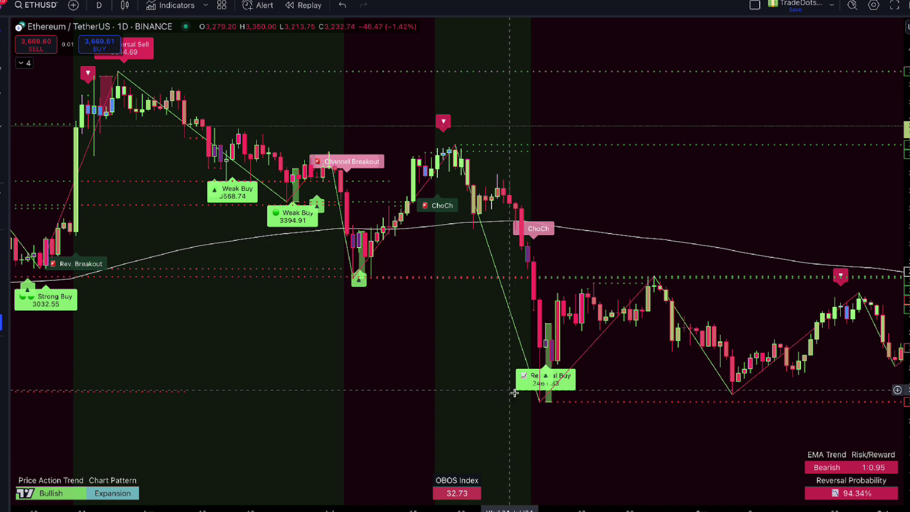
drag(437, 337, 780, 378)
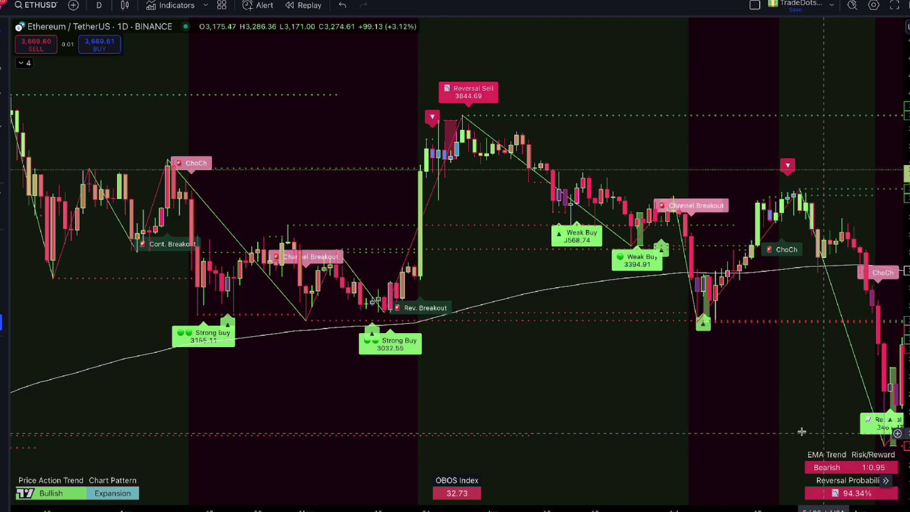
drag(765, 327, 140, 361)
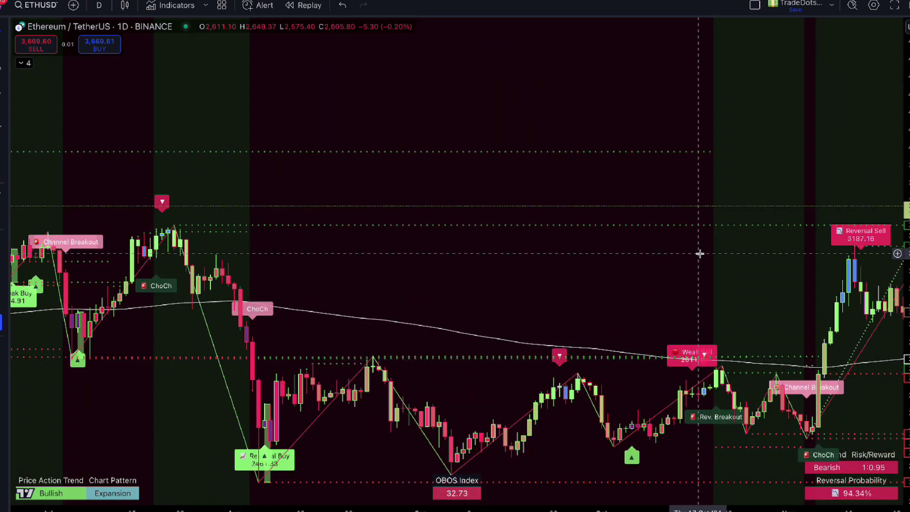
Review the latest candles with their projected price targets and hit rates, along with the wider 2024 signal overview
drag(638, 255, 252, 250)
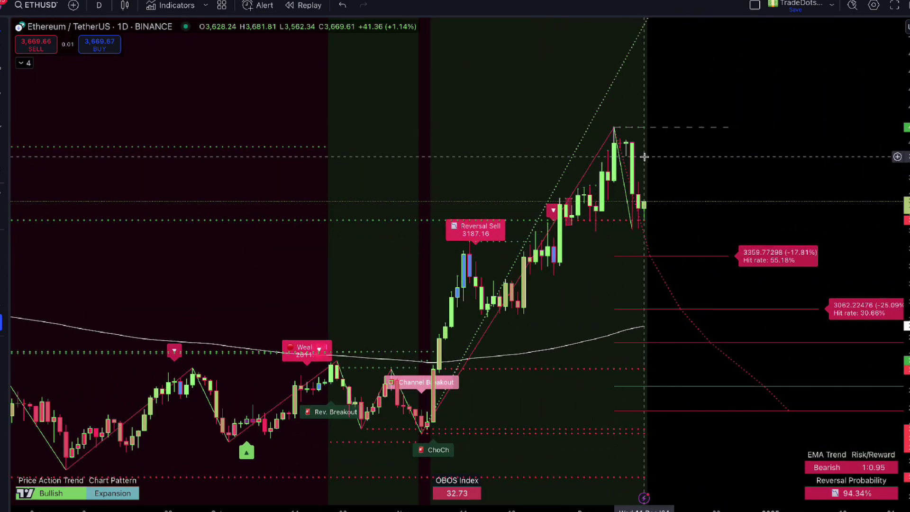
drag(884, 408, 784, 382)
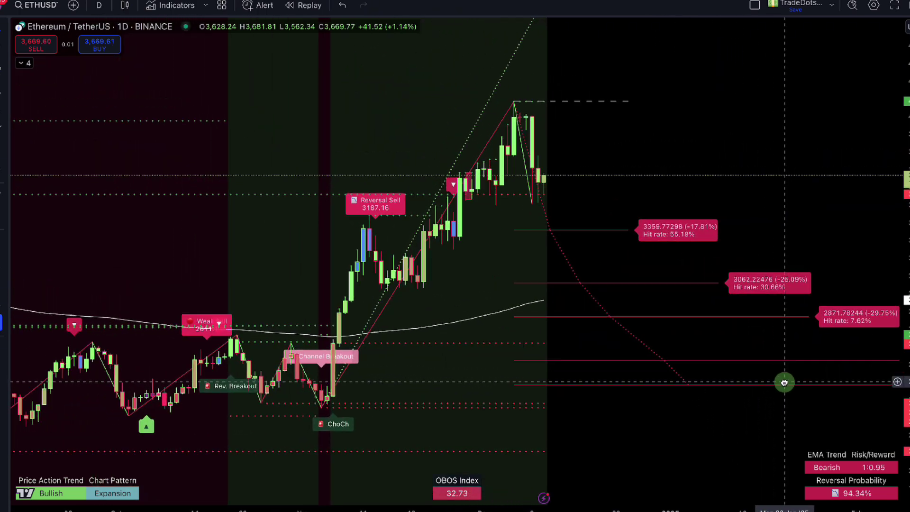
scroll(759, 369, down, 8)
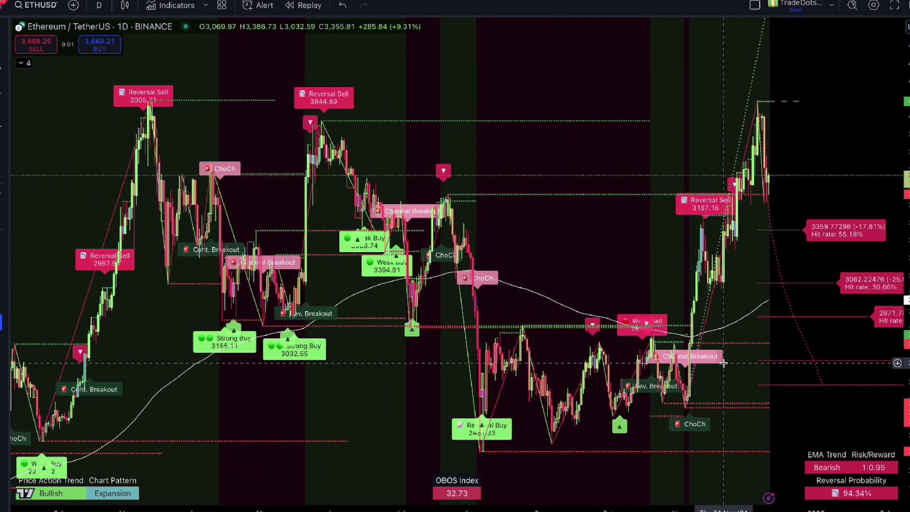
drag(628, 429, 707, 410)
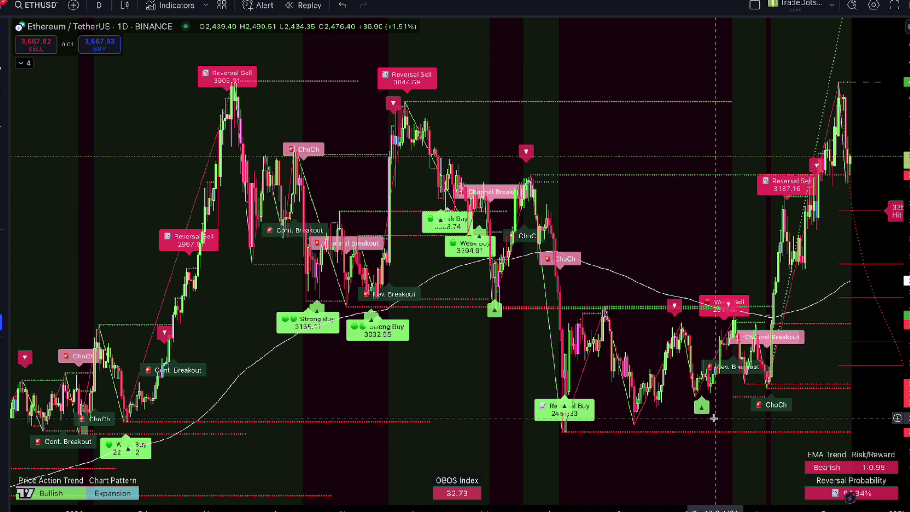